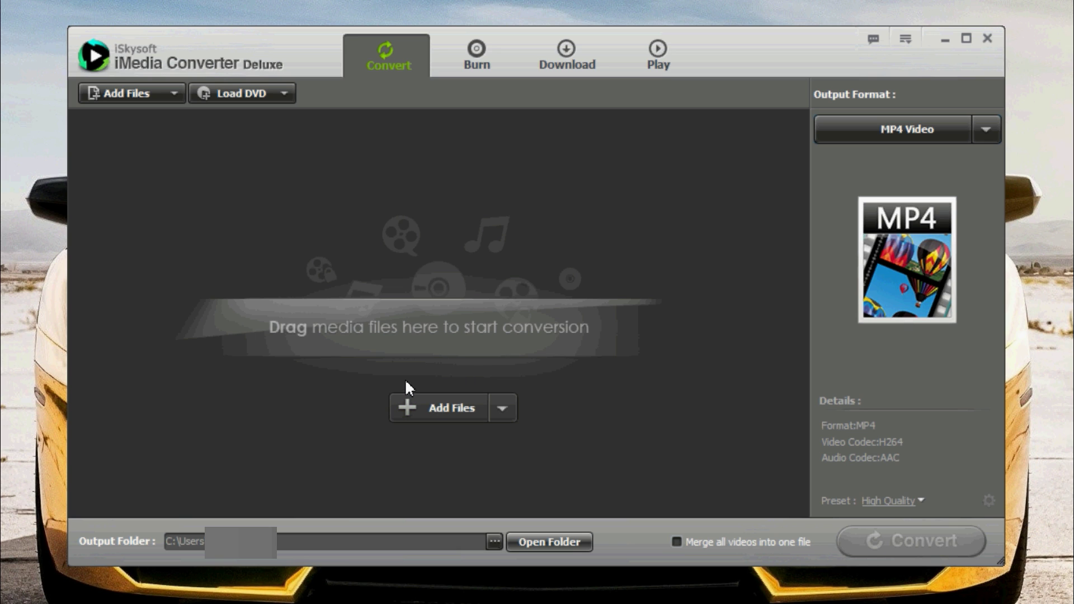
Add the iOS 10 themes MP4 video to the conversion list.
left_click(439, 399)
double_click(492, 332)
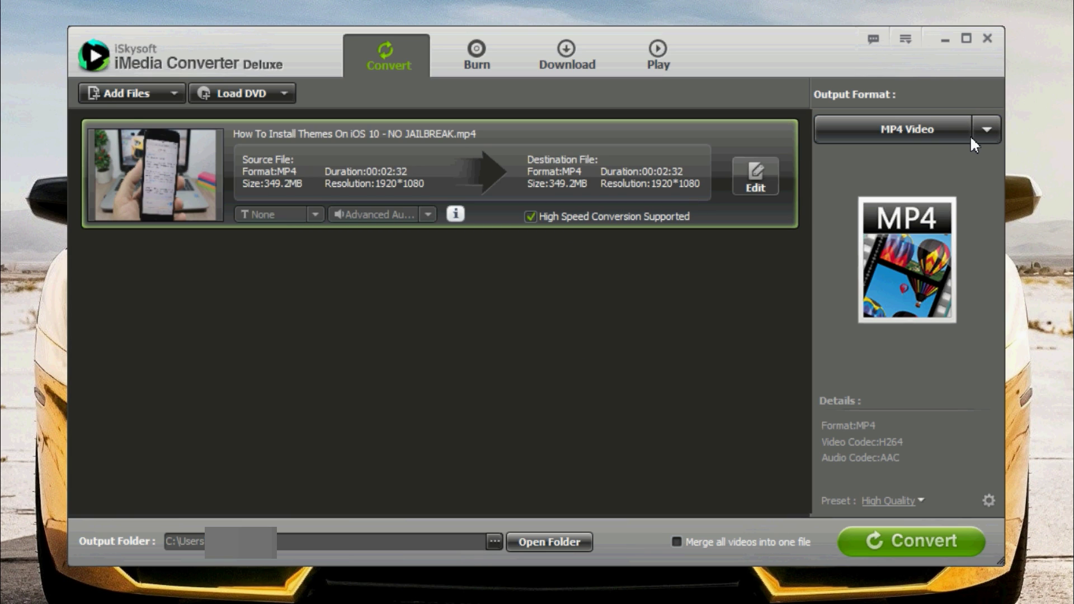
left_click(988, 132)
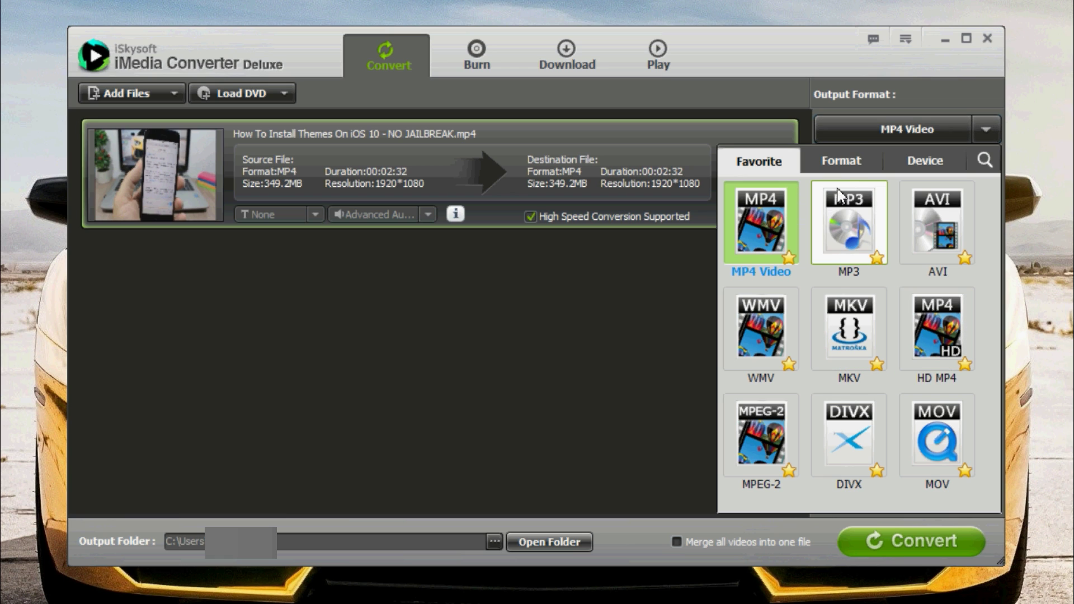
Browse the video, audio, HD and web output formats, then the device presets.
left_click(842, 161)
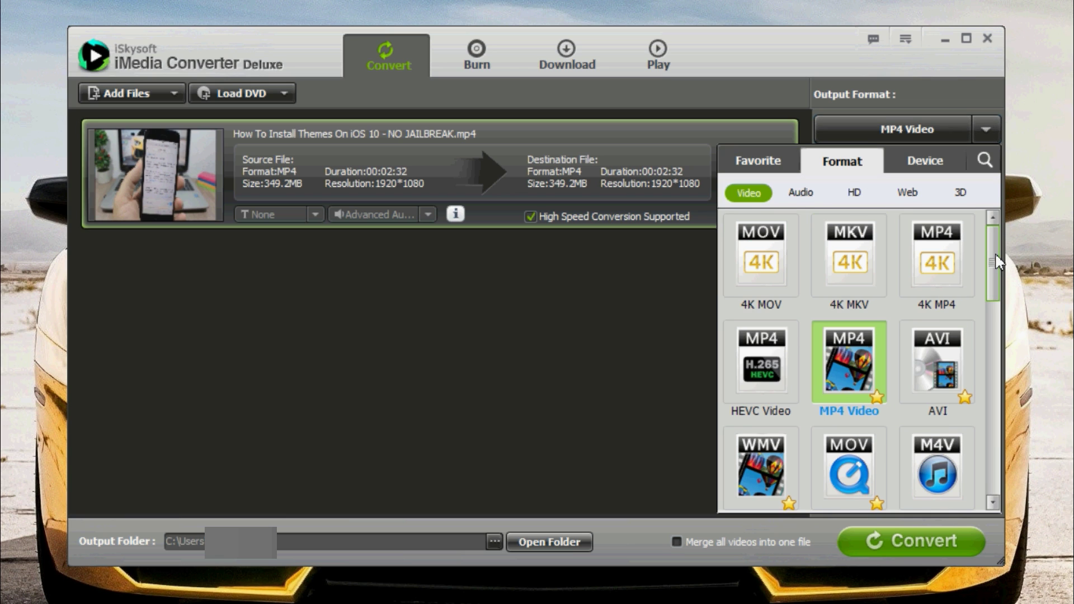
left_click_drag(997, 262, 992, 482)
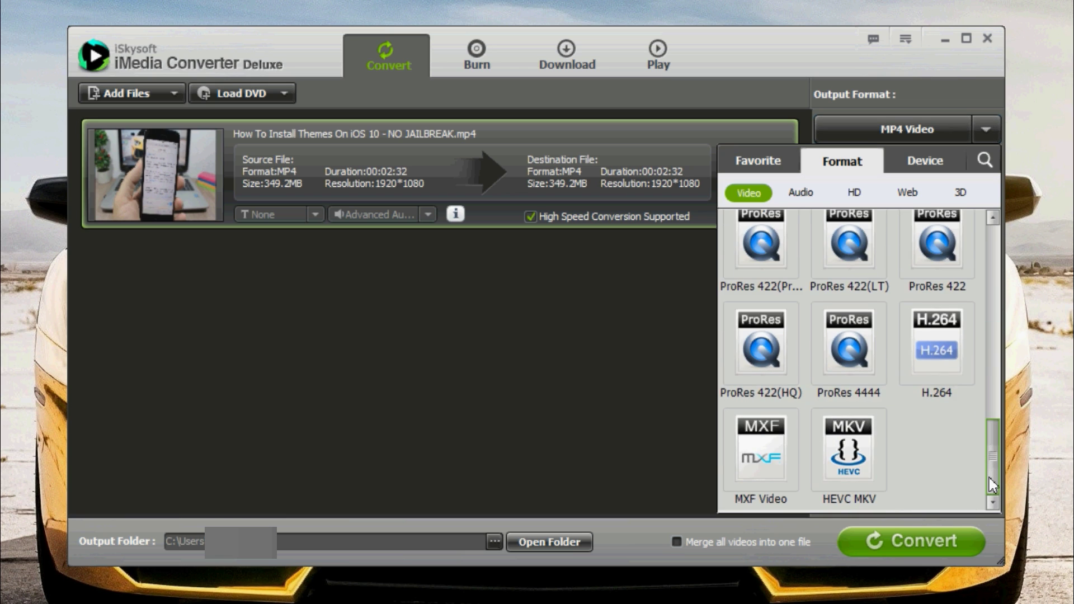
left_click(810, 193)
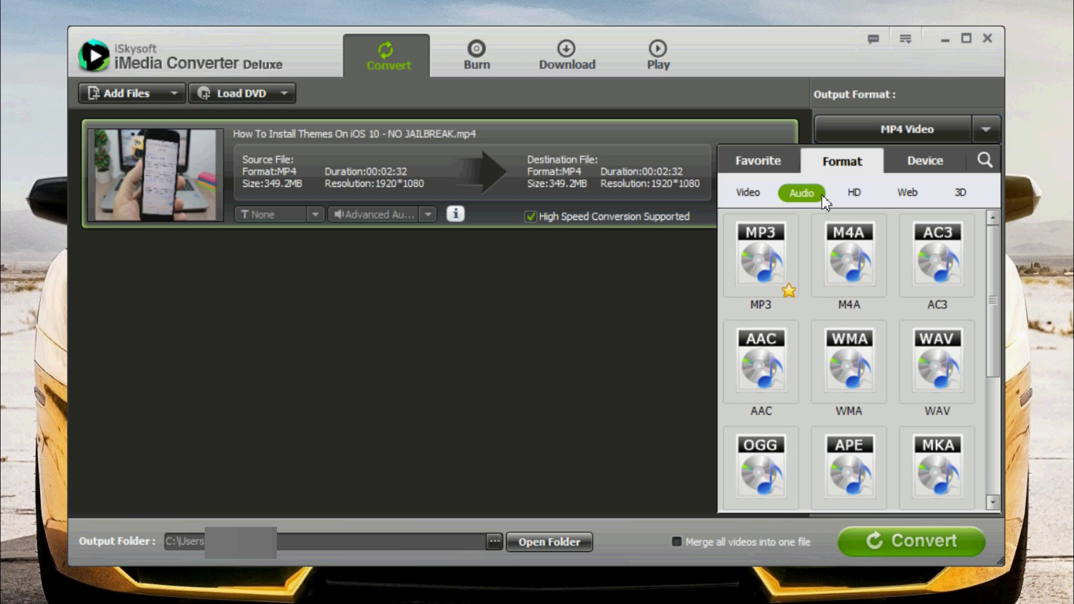
left_click(855, 193)
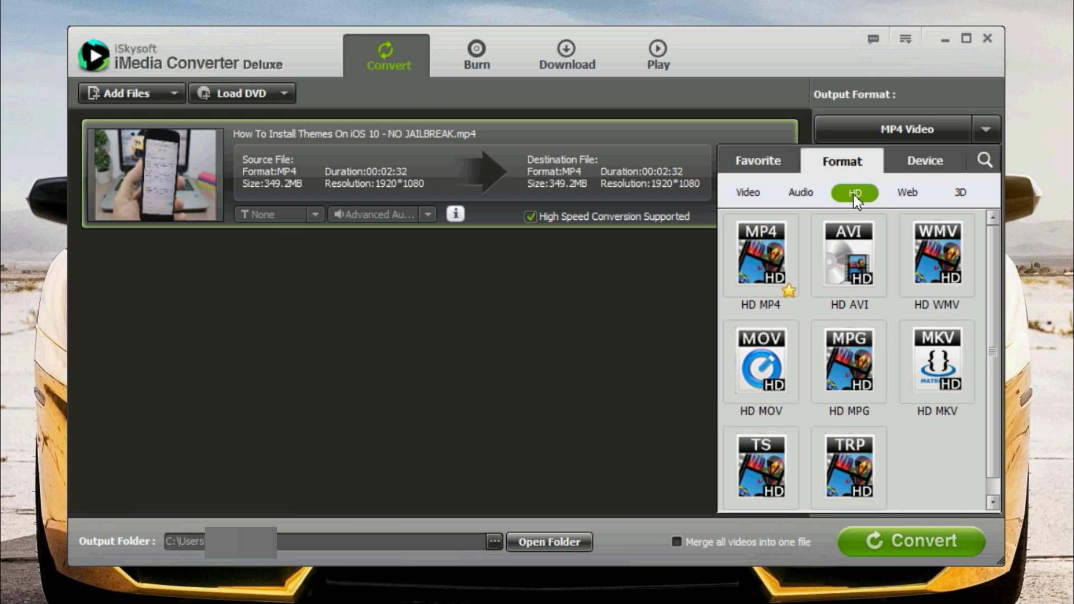
left_click(909, 194)
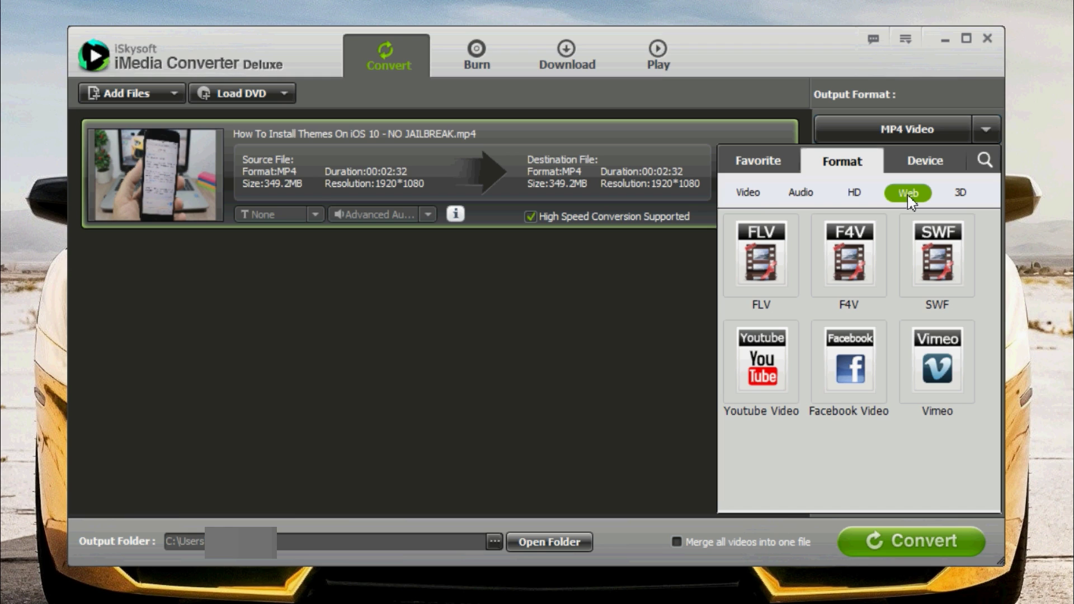
left_click(927, 163)
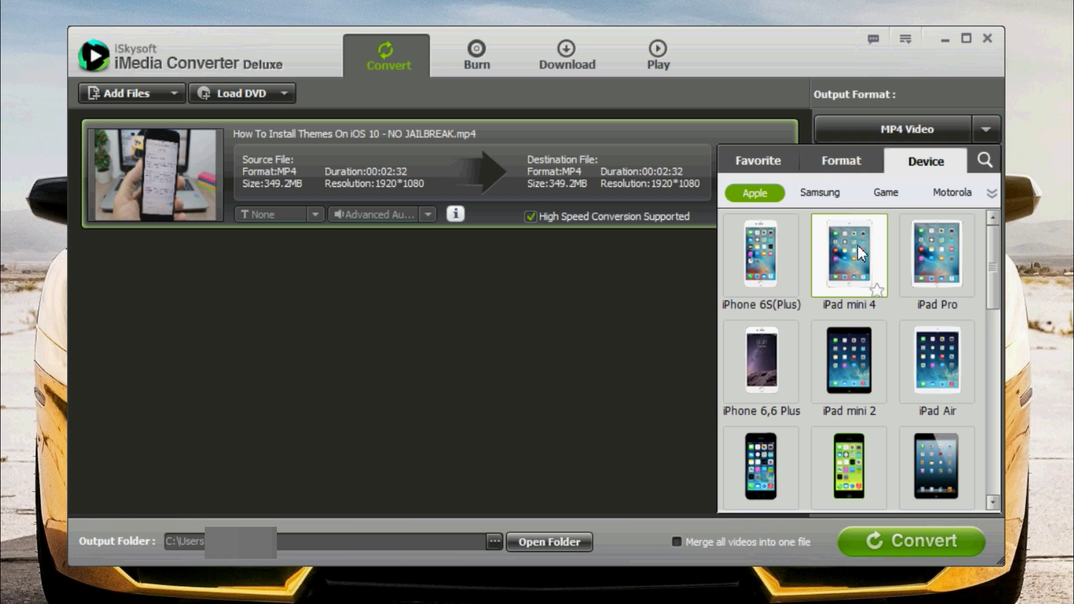
Look through the Samsung, Game, Motorola and Apple presets, then choose AVI from Favorites.
left_click(827, 193)
left_click(892, 206)
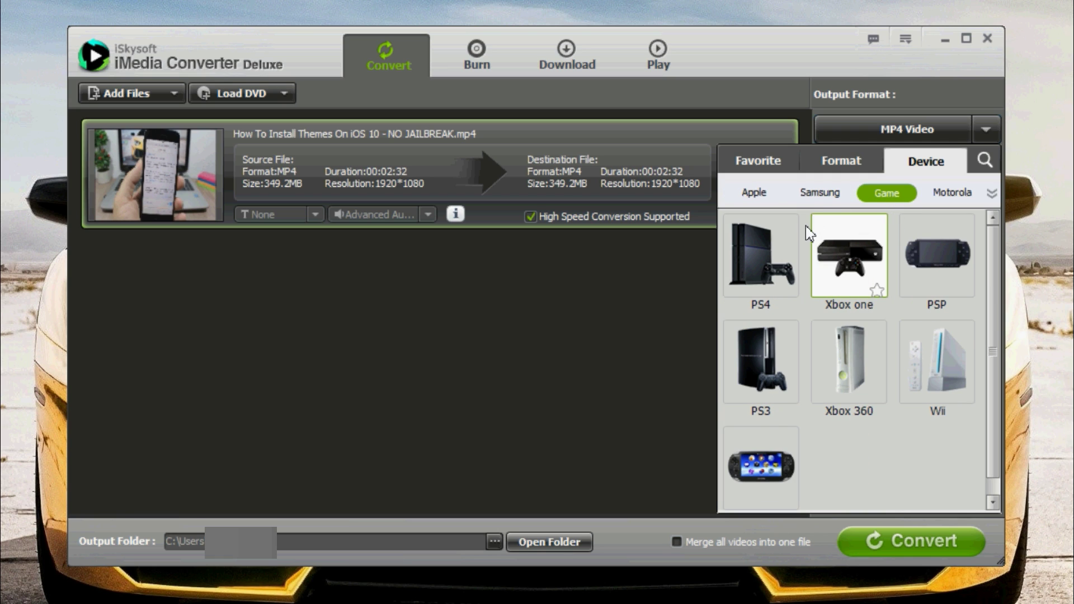
left_click(955, 195)
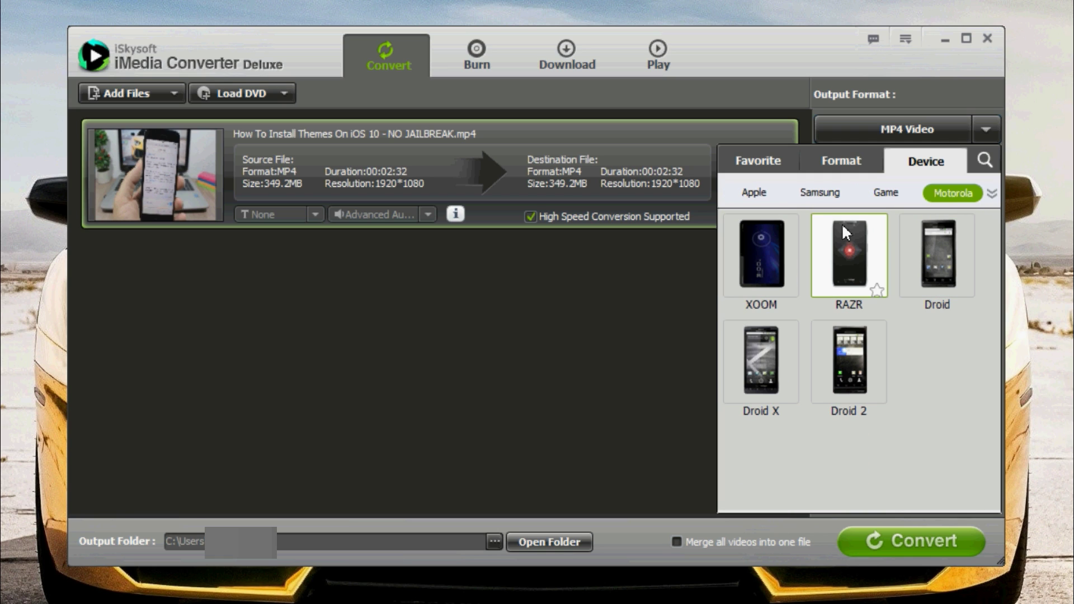
left_click(780, 195)
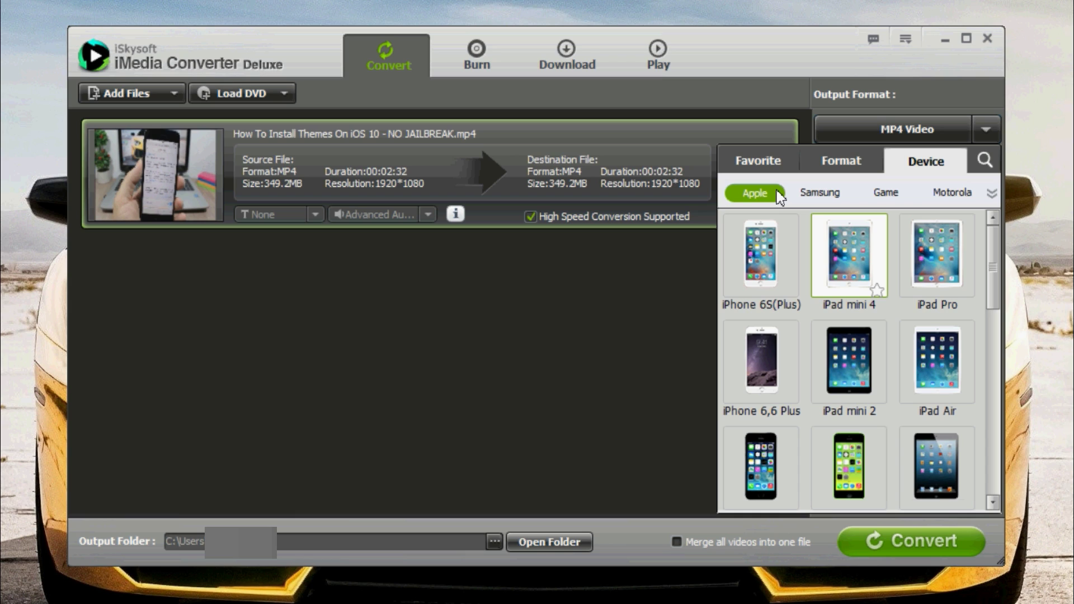
left_click(995, 132)
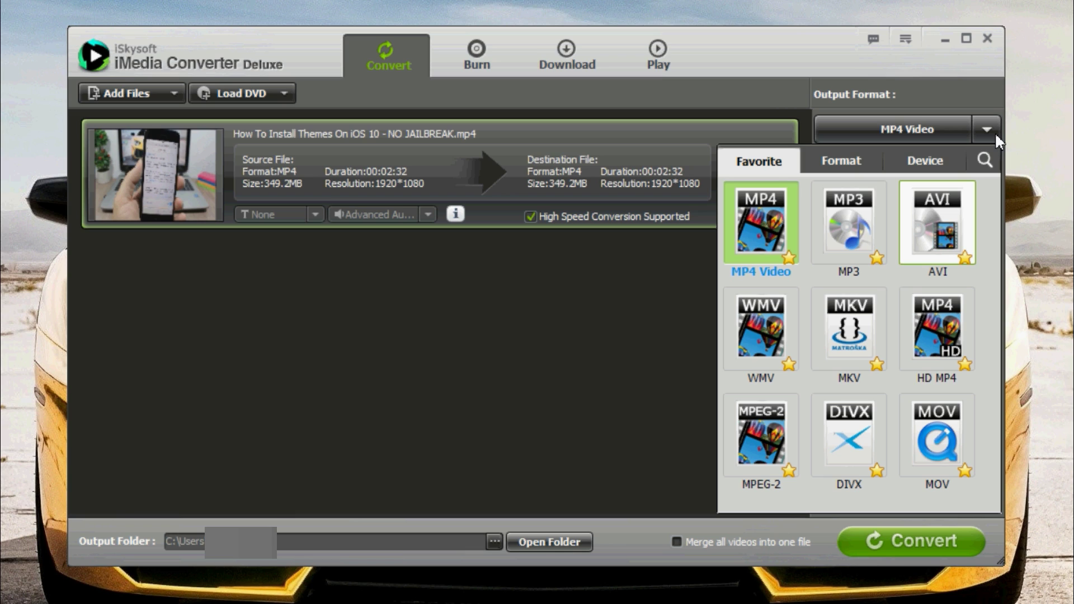
left_click(924, 237)
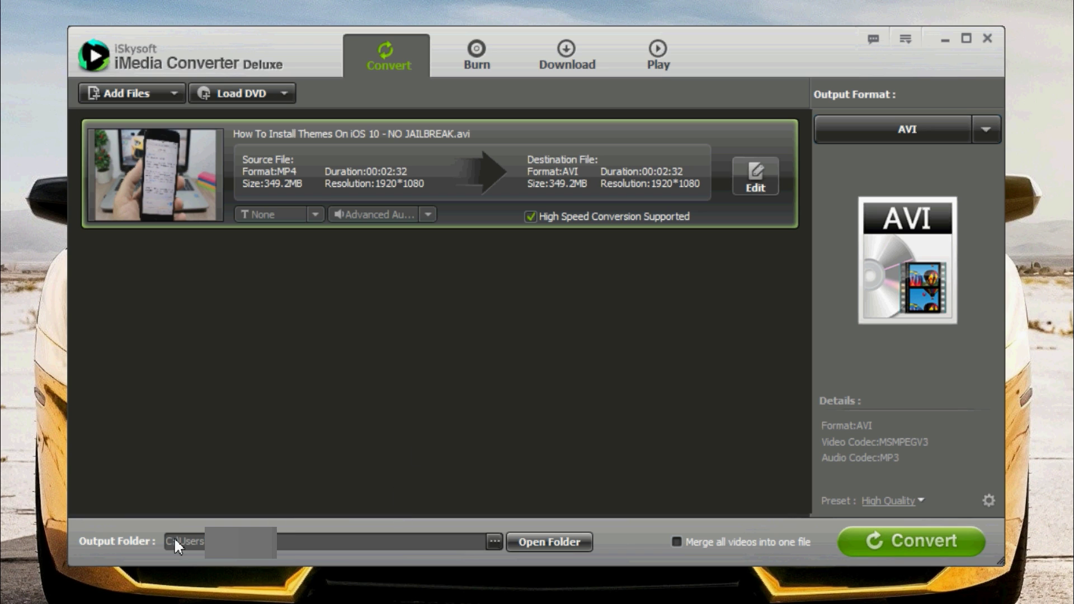
Accept the proposed output folder and switch to the Burn DVD section.
left_click(495, 540)
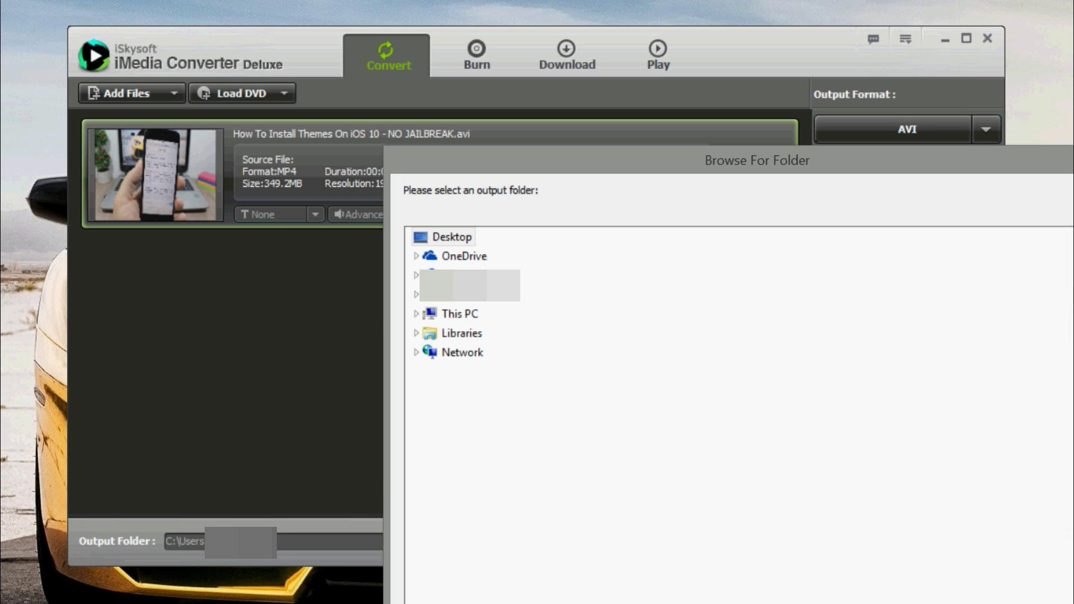
key("Return")
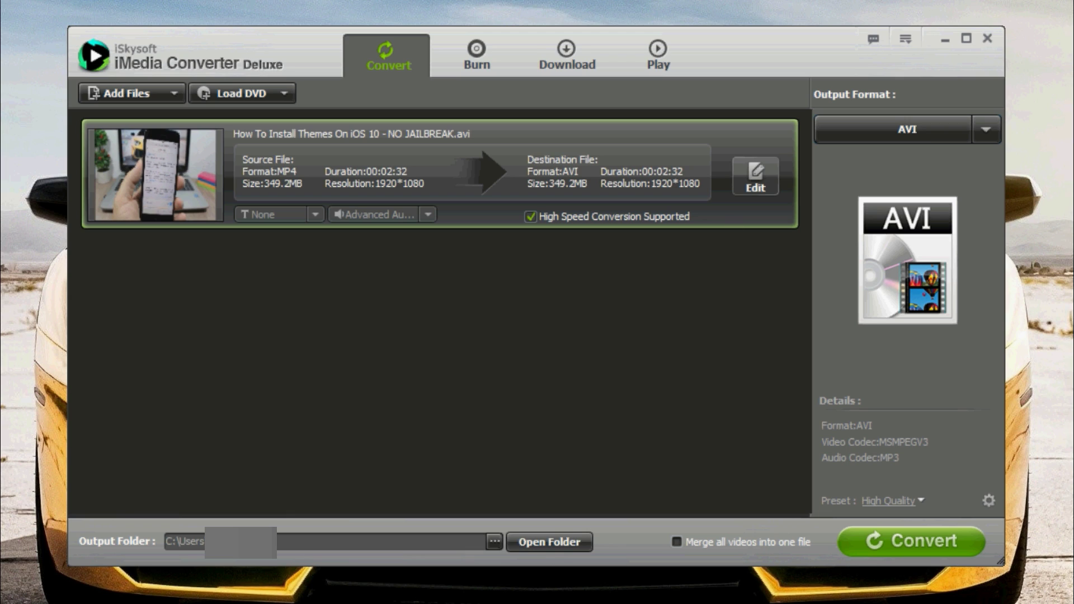
left_click(482, 60)
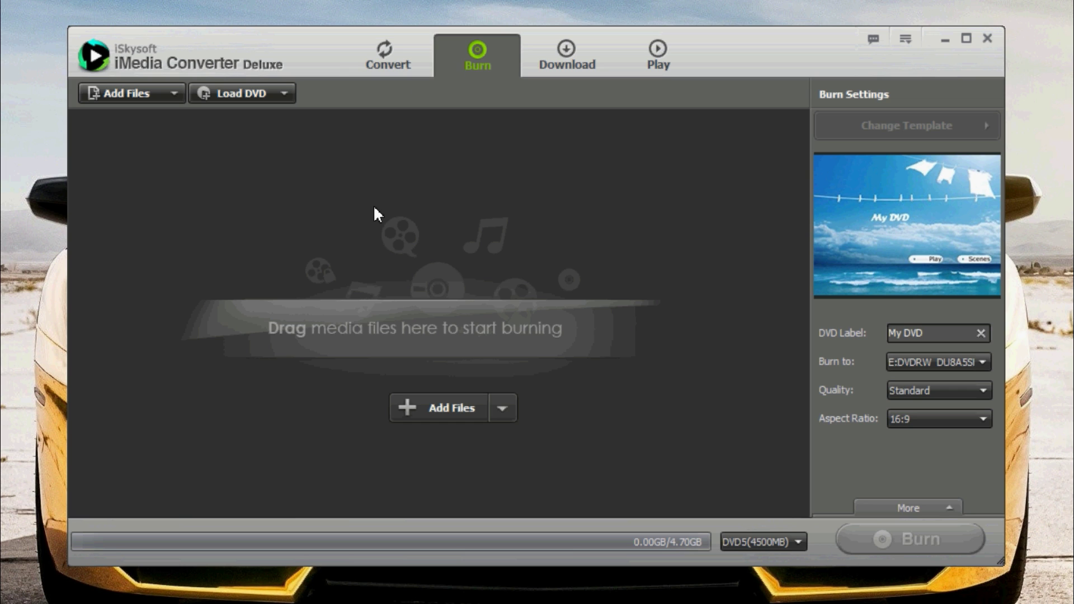
Cancel the Burn file picker without adding files and go to the Download section.
left_click(139, 97)
left_click(914, 74)
left_click(571, 61)
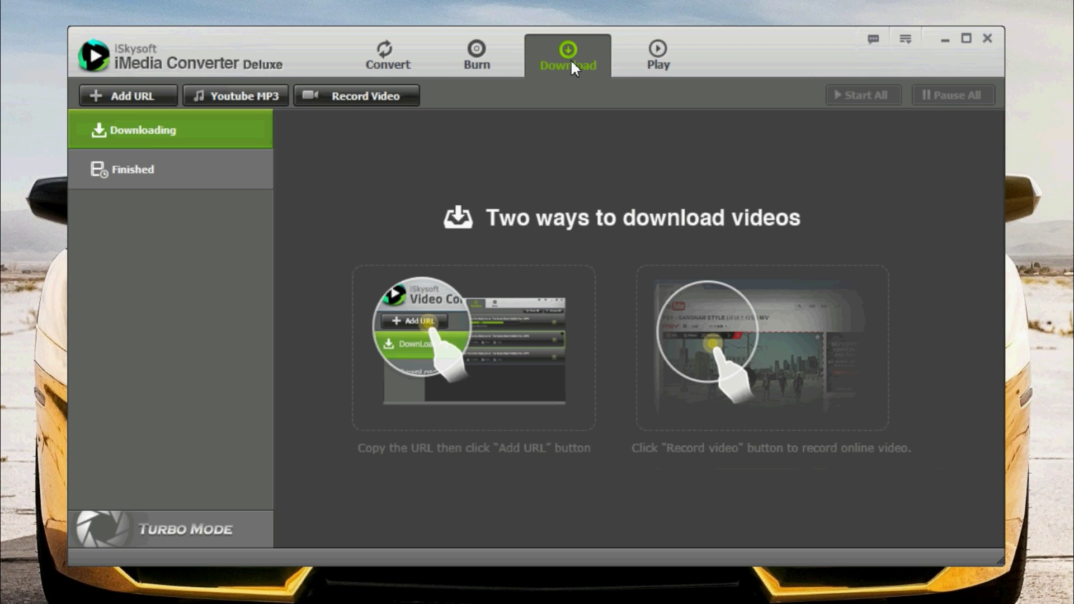
Check the Add URL download form, close it, and switch to the Play section.
left_click(136, 99)
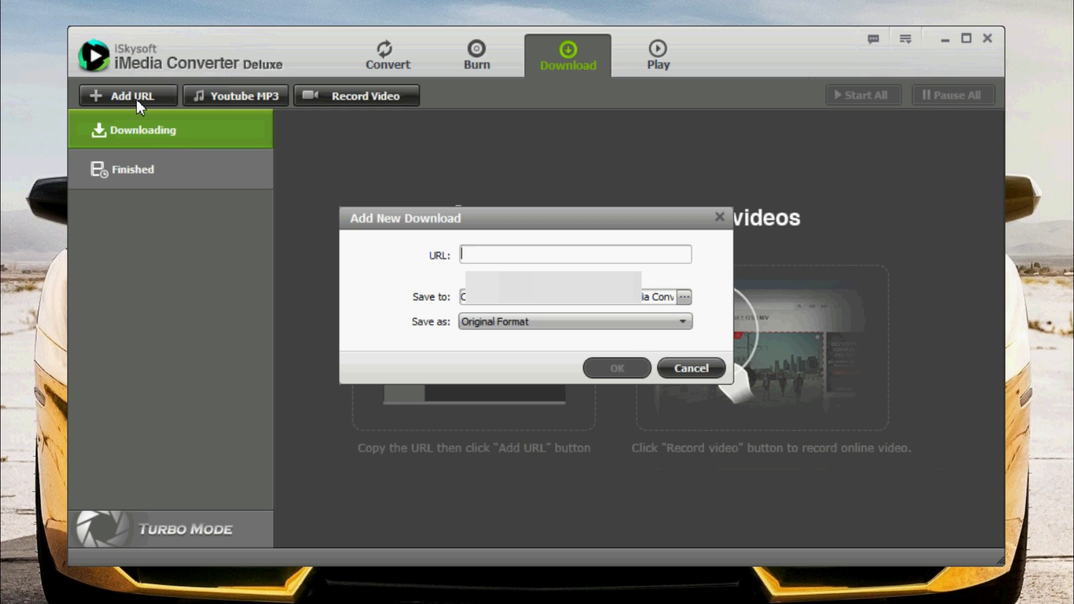
left_click(720, 218)
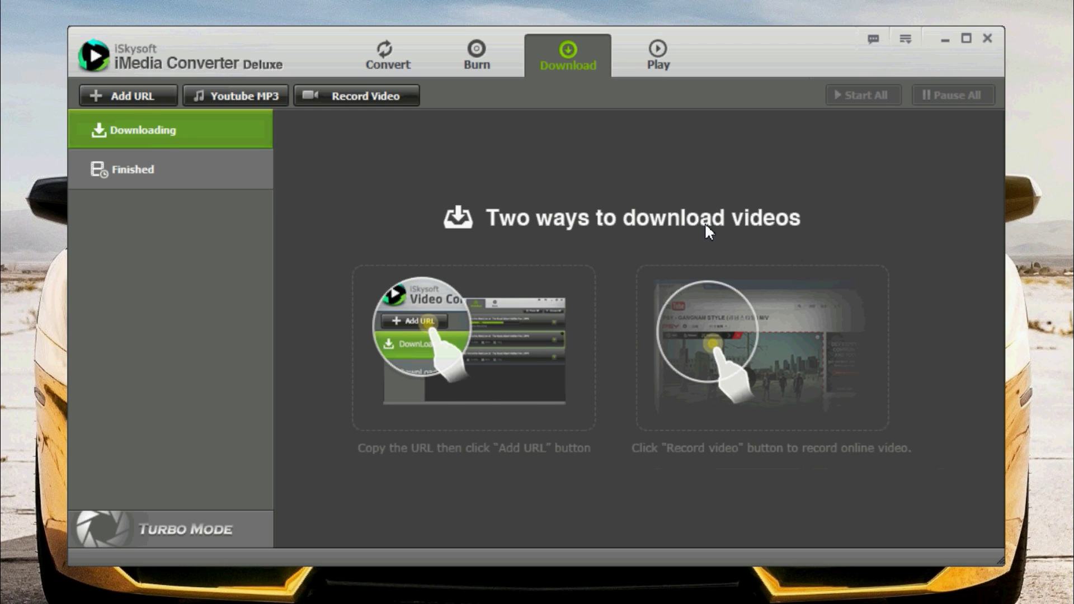
left_click(655, 55)
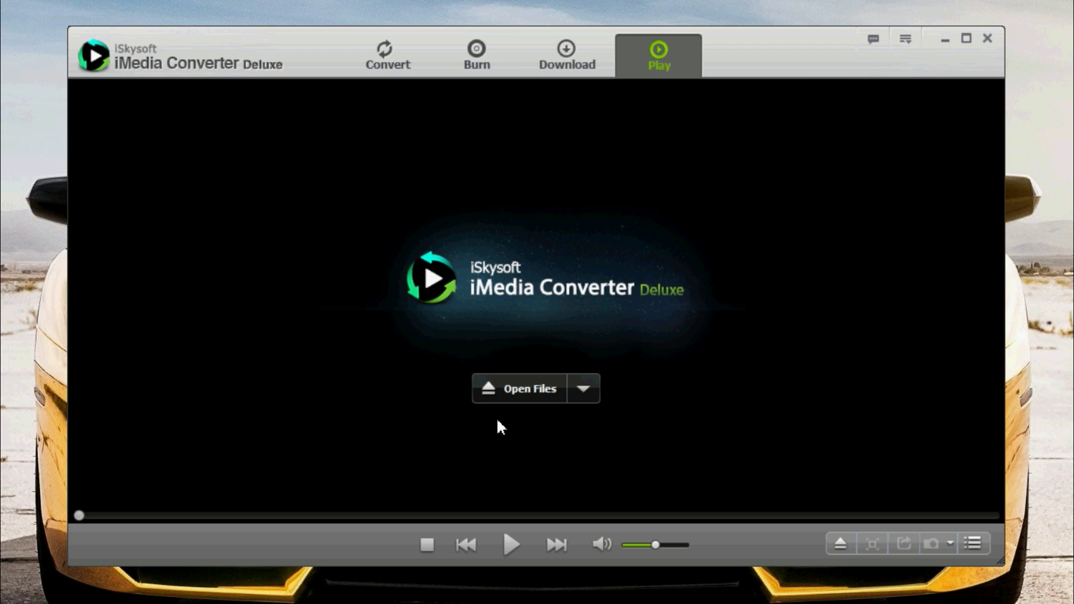